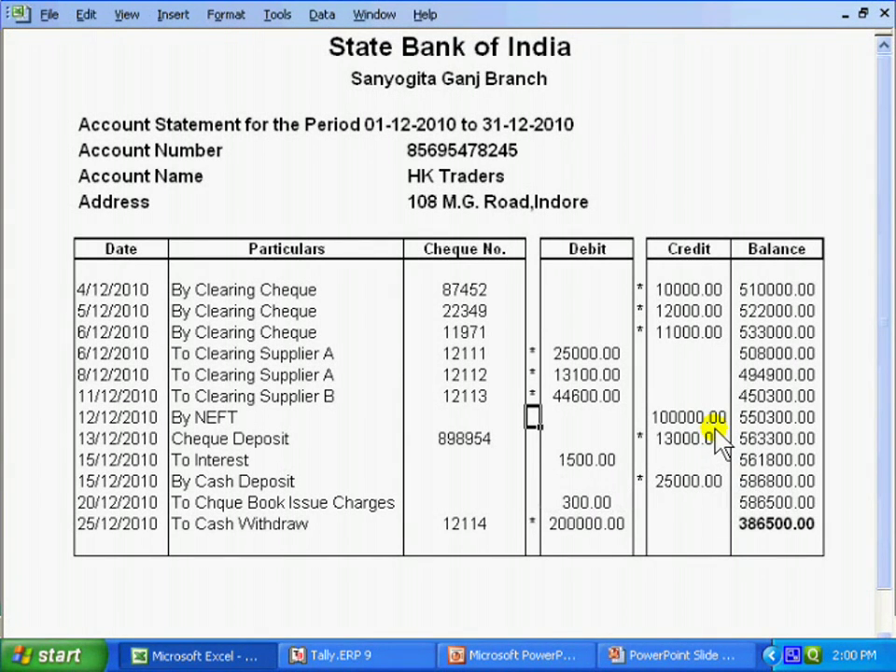
Switch to Tally.ERP 9 and start a receipt voucher dated 12-12-2010 from the State Bank of India reconciliation.
click(361, 655)
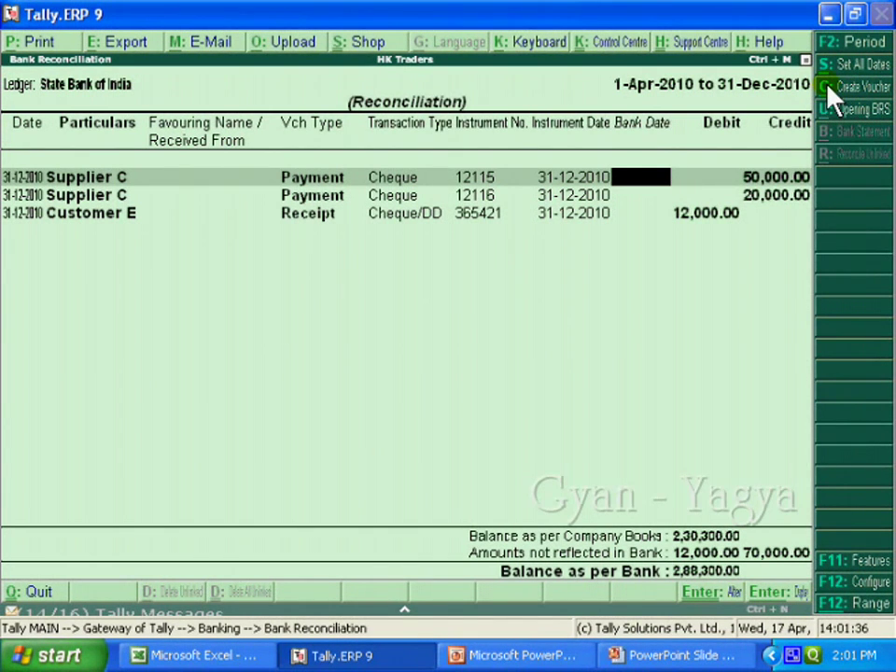
click(831, 87)
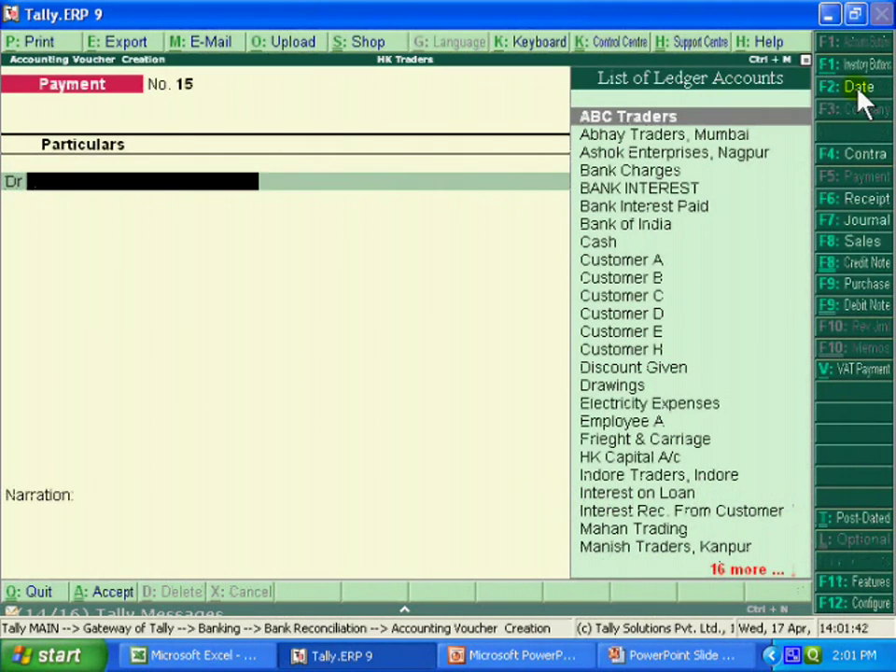
click(856, 90)
text(12-12)
key(Return)
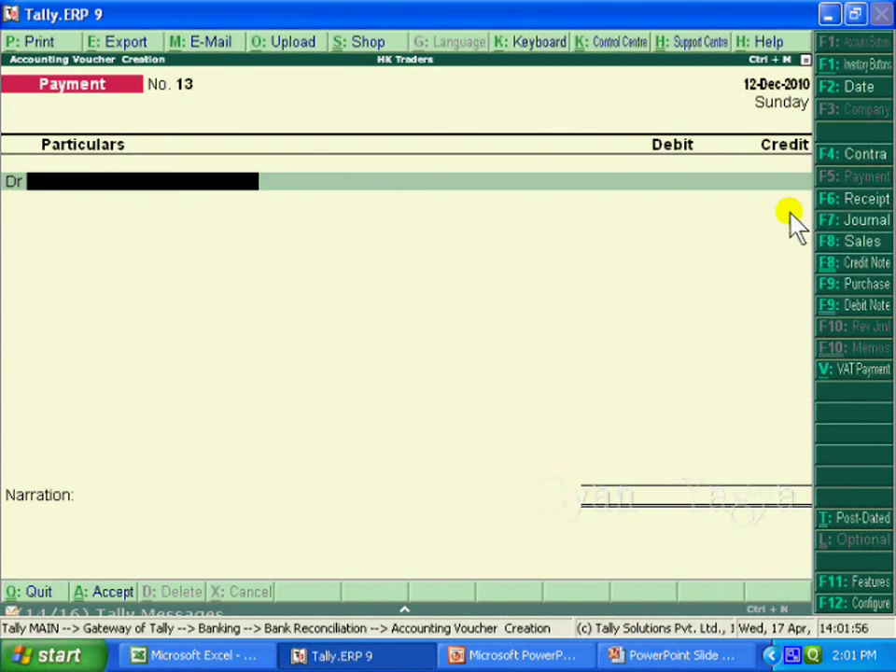
click(859, 213)
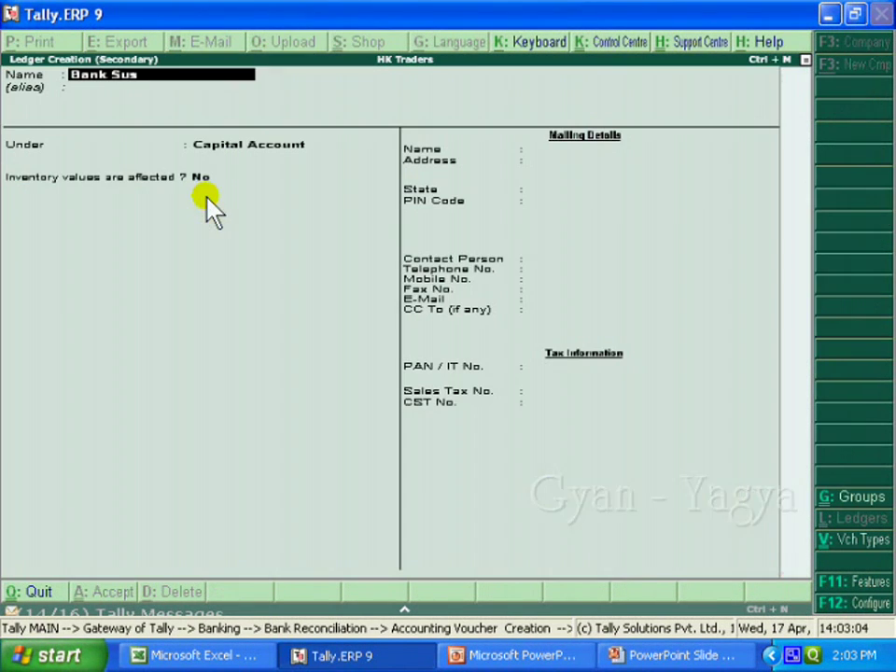
Create a ledger named Bank Suspense A/c under the Suspense A/c group for the receipt's credit entry.
text(pense)
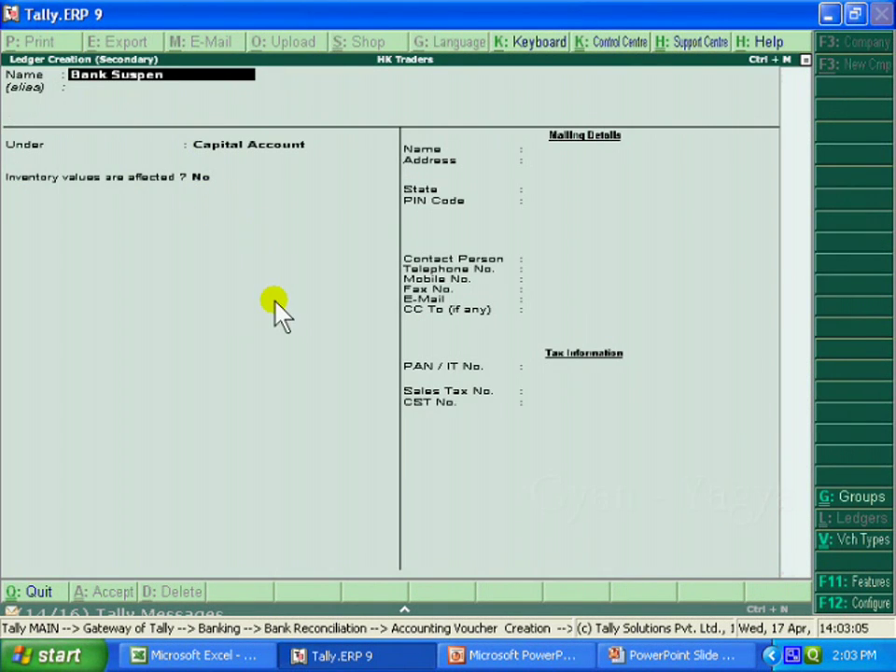
text( A/c)
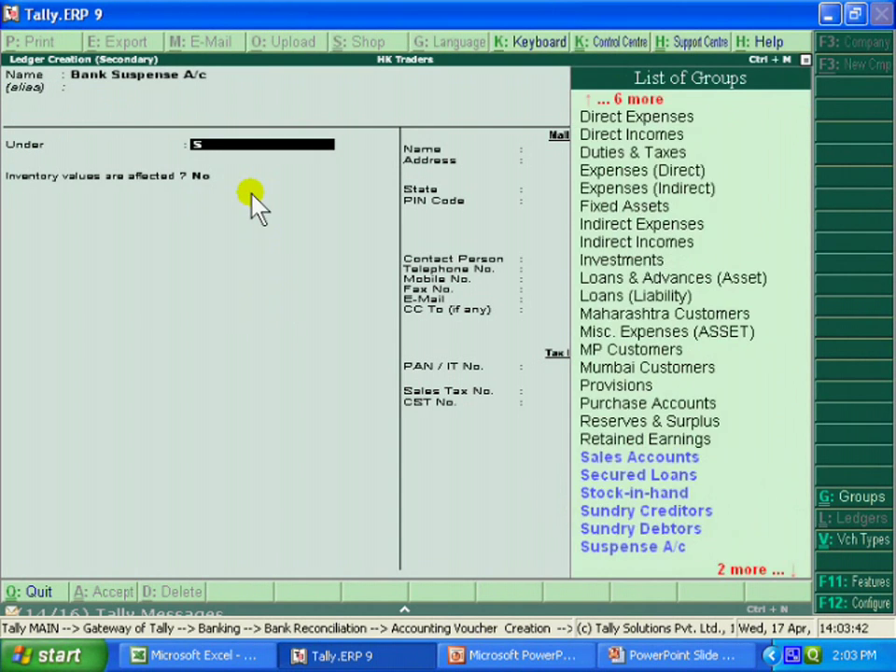
text(Sus)
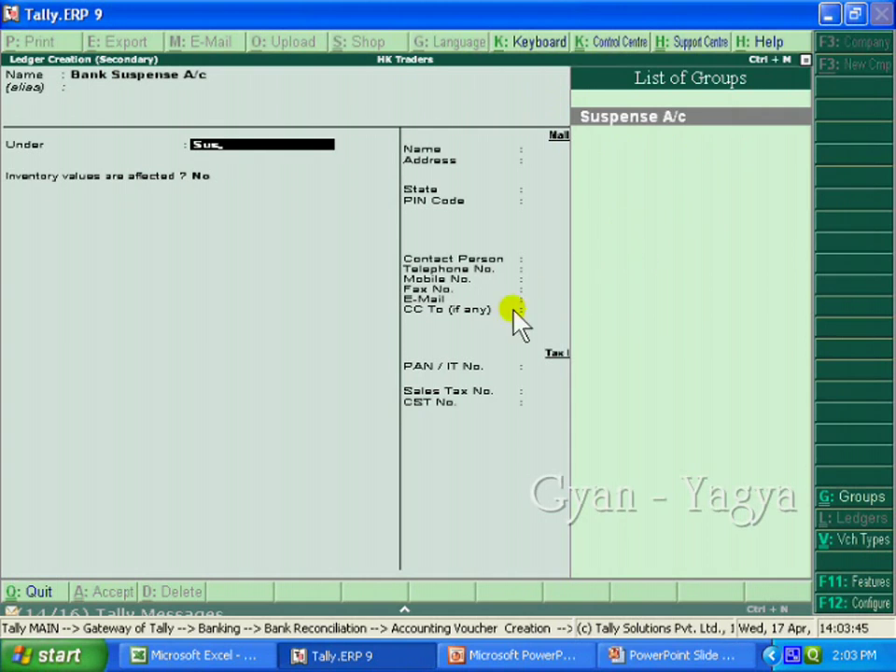
key(Return)
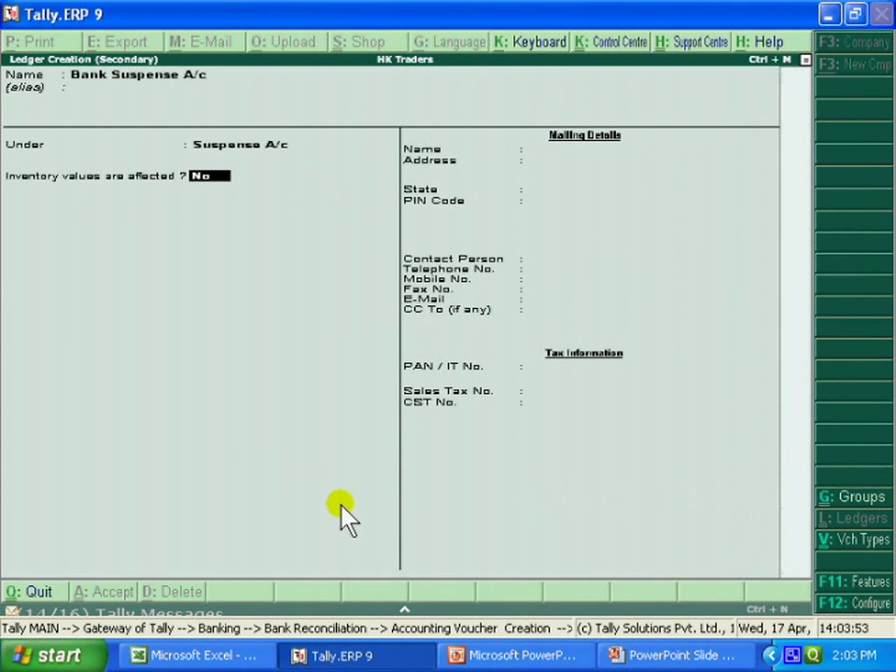
key(ctrl+a)
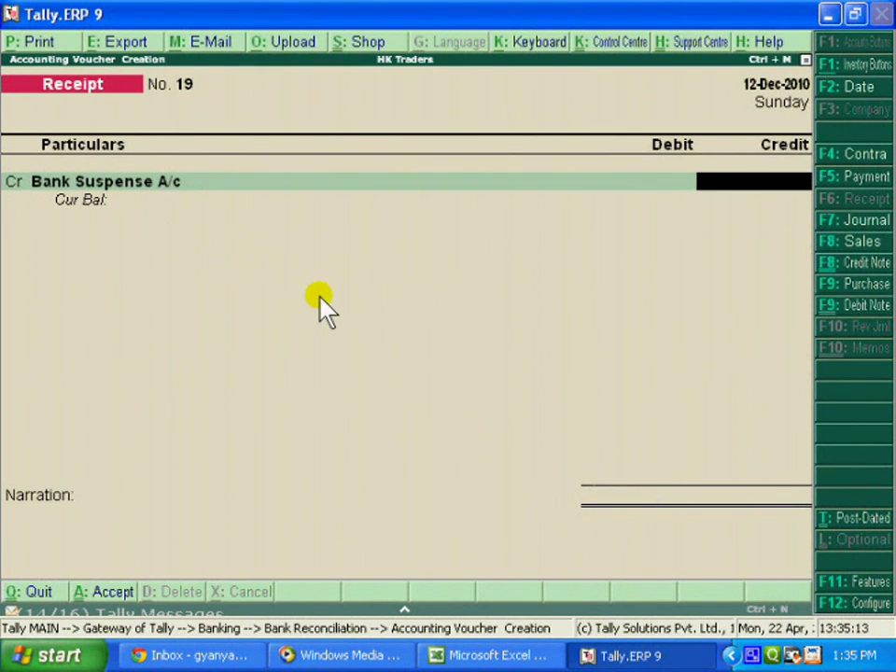
Credit Bank Suspense A/c with 100000 and debit State Bank of India for the same amount.
text(100000)
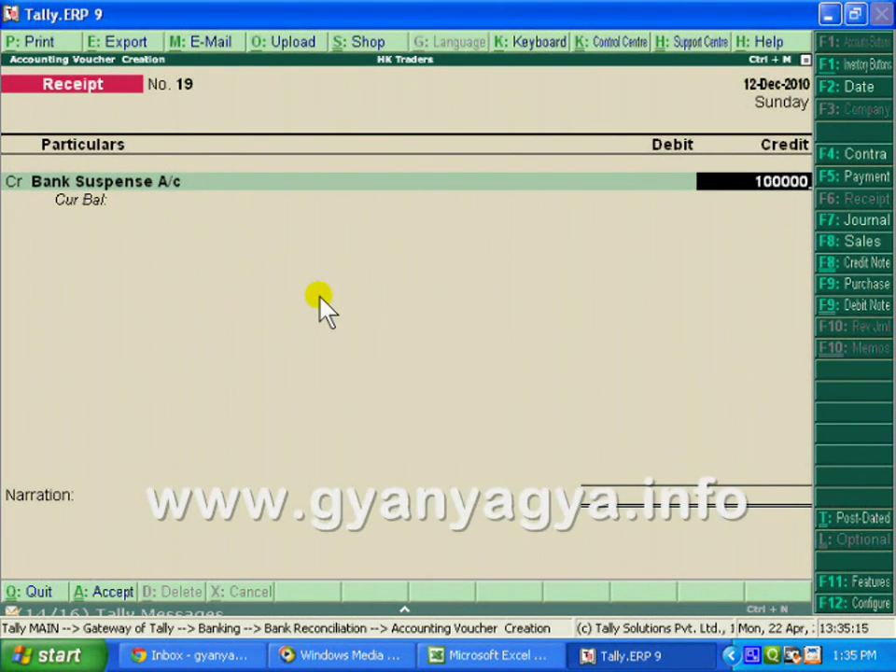
key(Return)
key(Return)
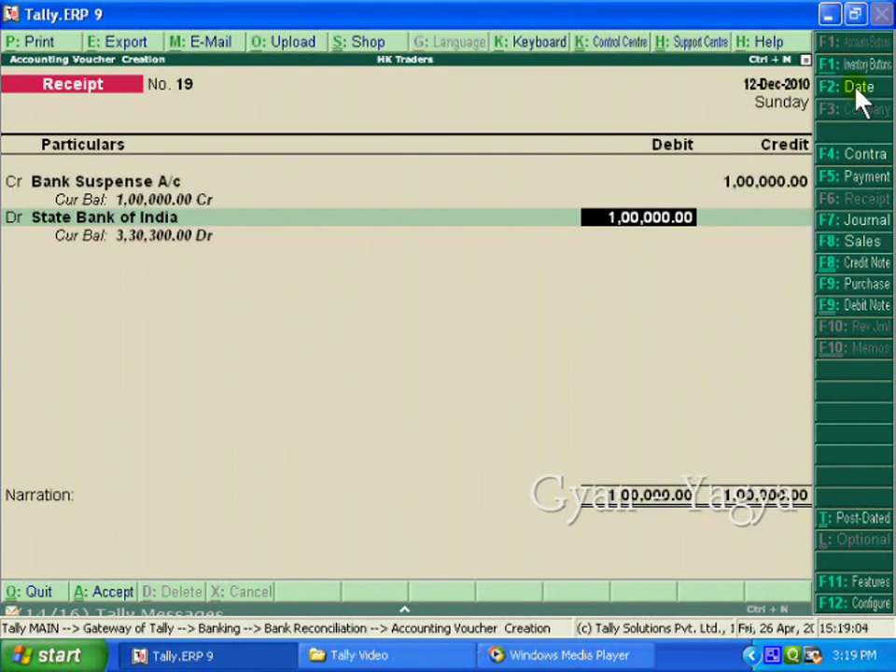
key(Return)
key(Return)
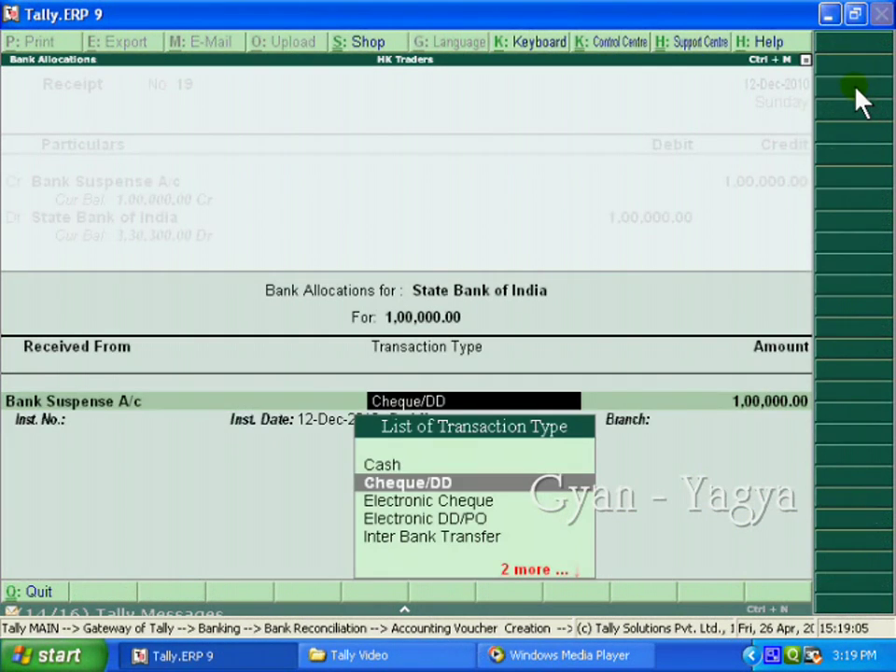
Set the transaction type to Others in the receipt's bank allocation for State Bank of India.
key(Down)
key(Down)
key(Down)
key(Down)
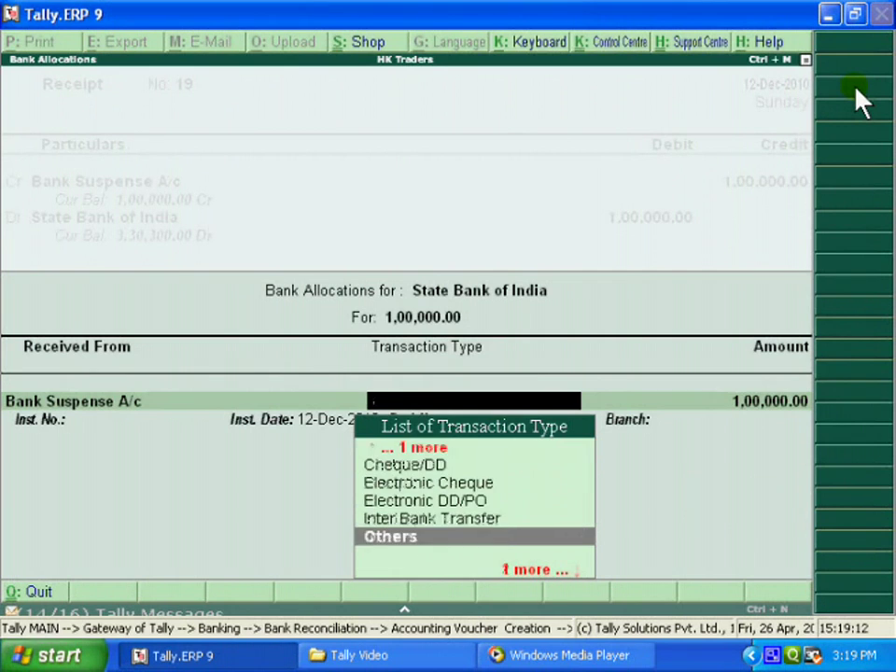
key(Return)
key(Return)
key(Return)
Add the narration "being amount received by NEFT from unknown source", save the receipt and return to the bank reconciliation.
text(being amount received by NEFT from unknown source.)
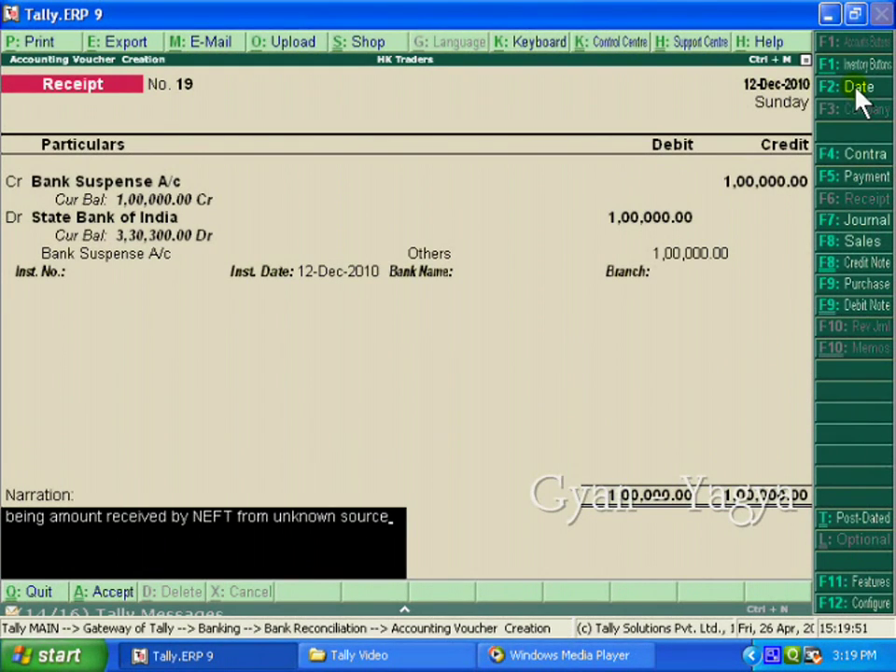
key(Return)
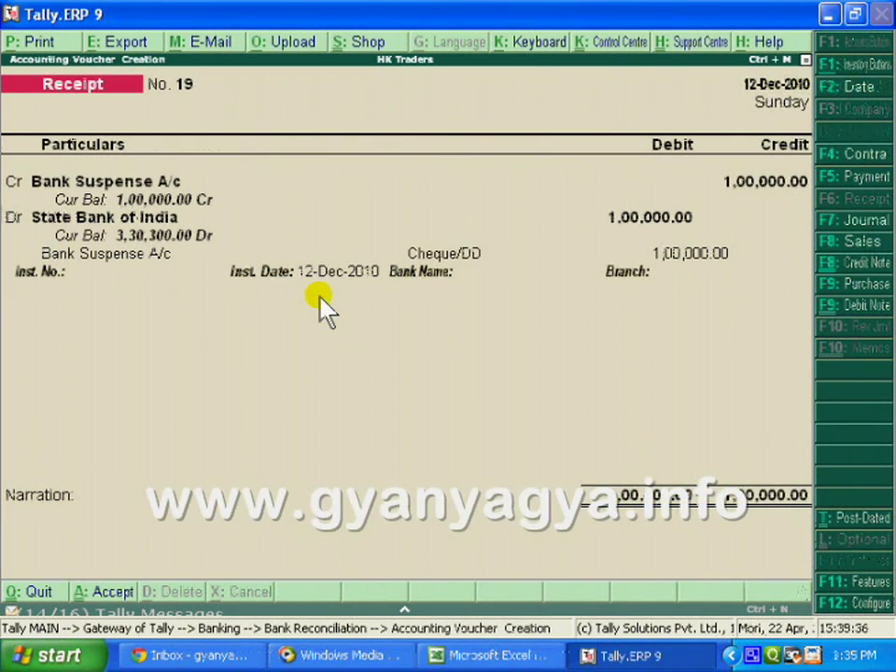
key(Escape)
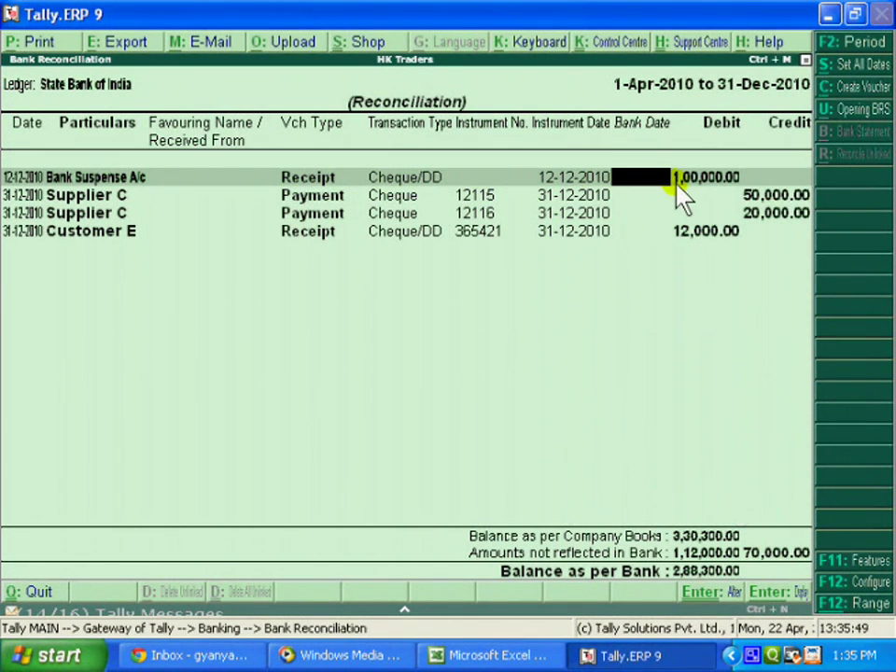
Check the interest entry on the Excel bank statement and start a payment voucher dated 15-12-2010 in Tally.ERP 9.
click(464, 655)
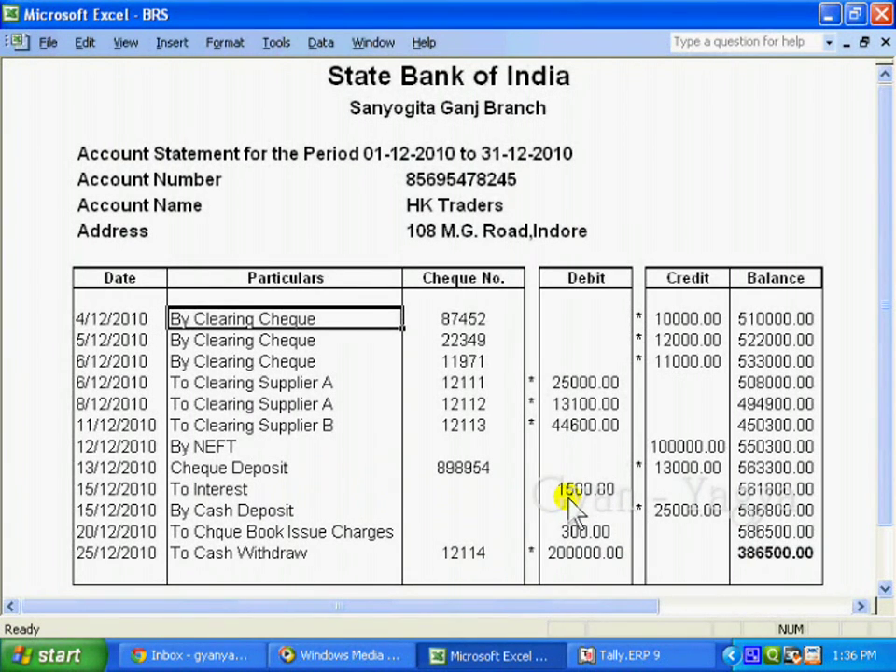
click(600, 657)
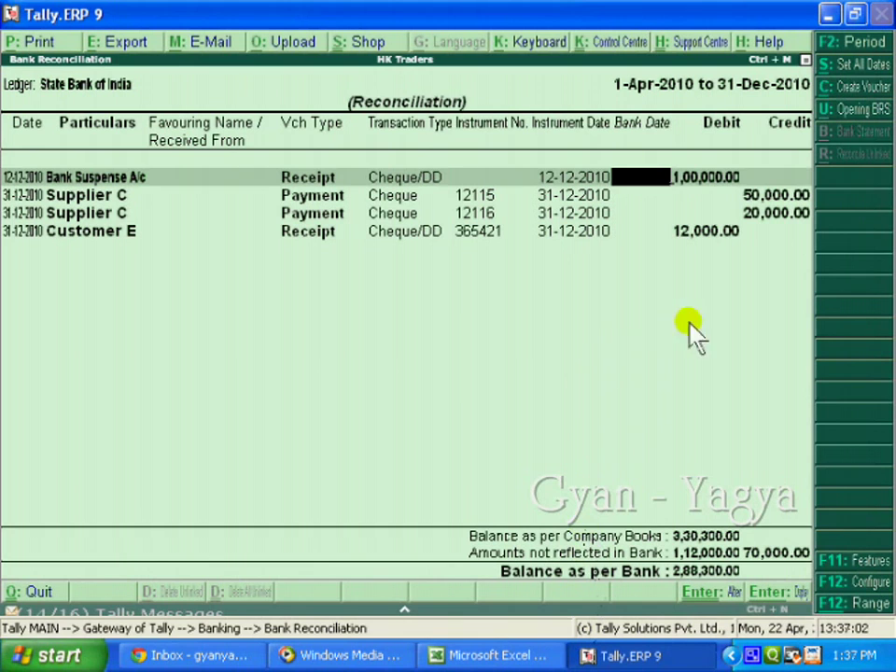
click(850, 90)
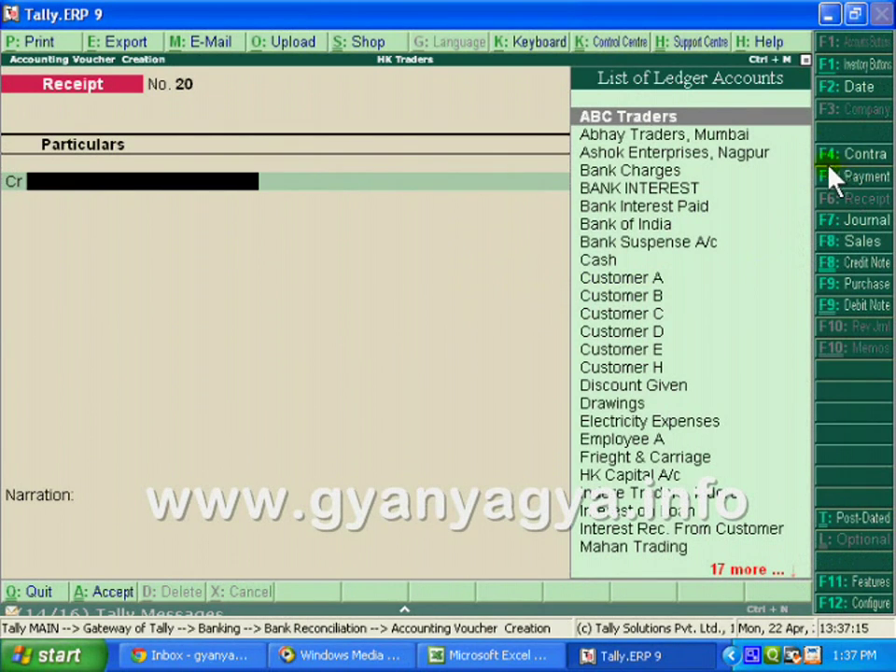
click(855, 91)
text(15)
key(Return)
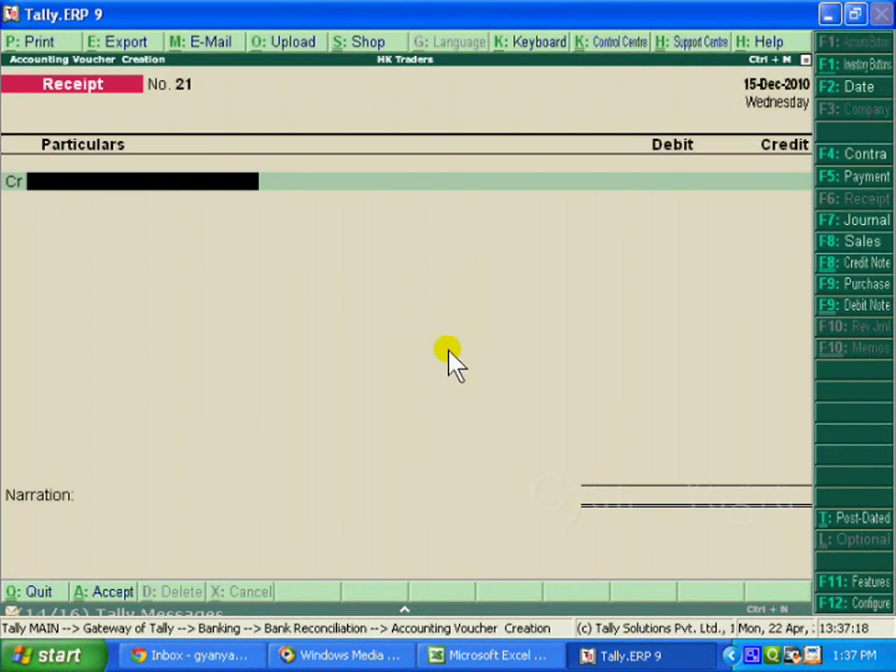
click(856, 177)
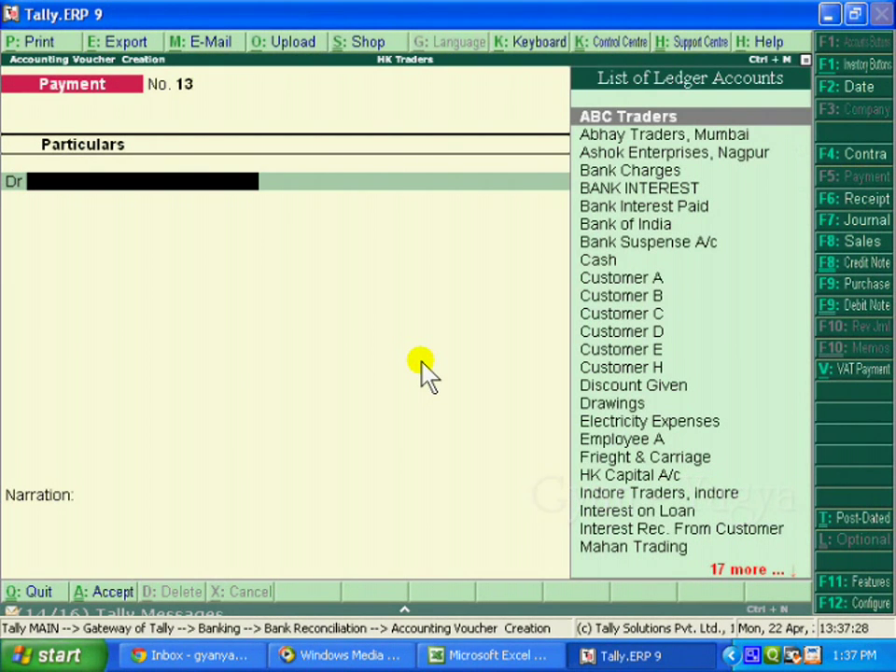
Debit Bank Interest Paid with 1500 and credit State Bank of India for the same amount.
key(Down)
key(Down)
key(Down)
key(Down)
key(Down)
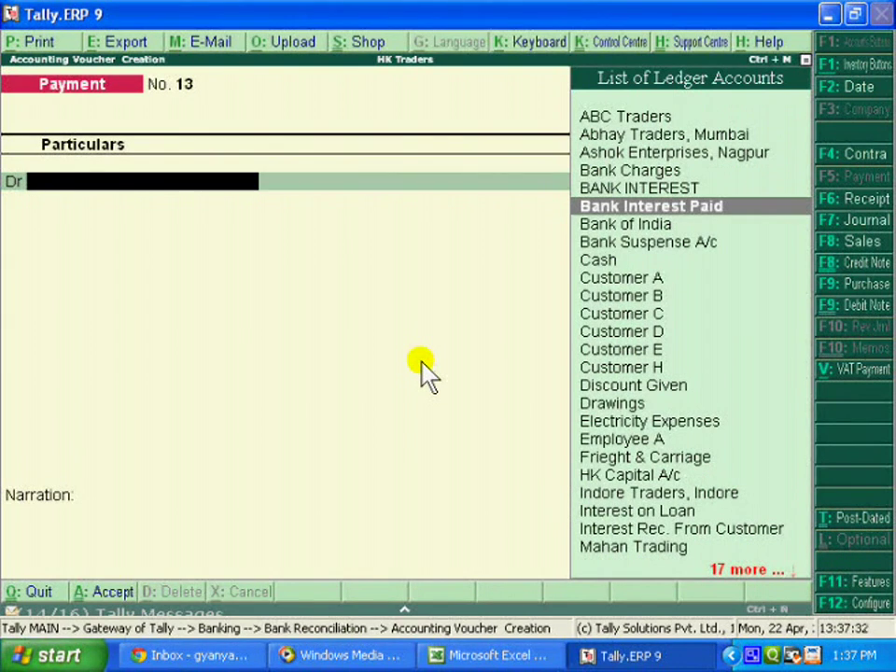
key(Return)
text(1500)
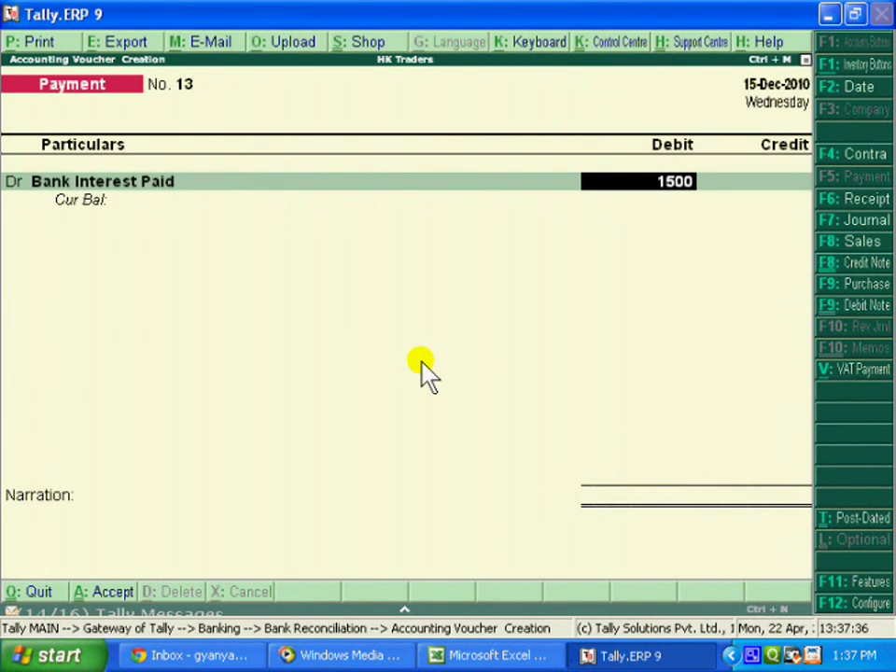
key(Return)
key(Return)
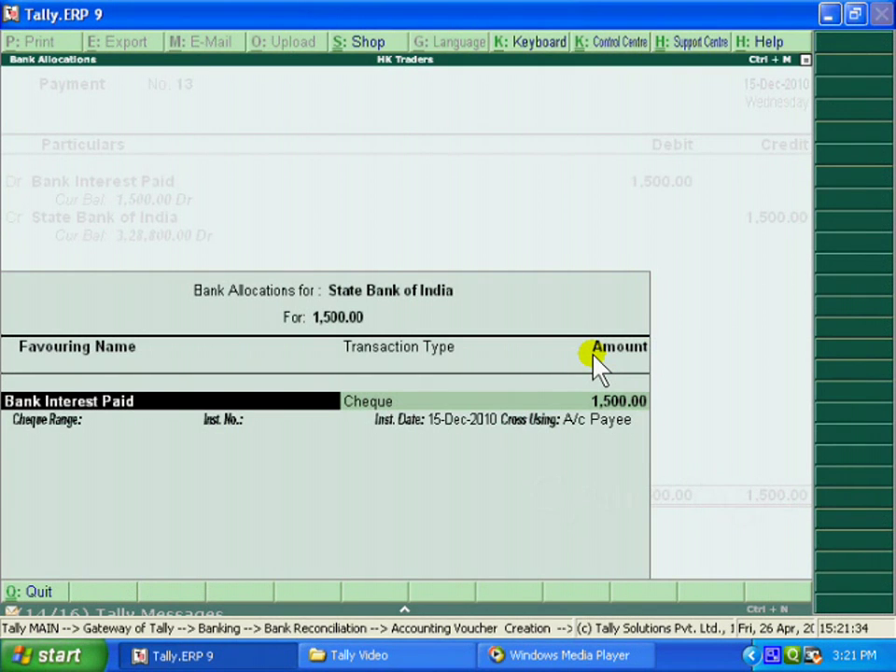
Allocate the interest payment as Others and save the voucher with the narration "being interest charged on over draft by SBI".
key(Return)
key(Down)
key(Down)
key(Down)
key(Down)
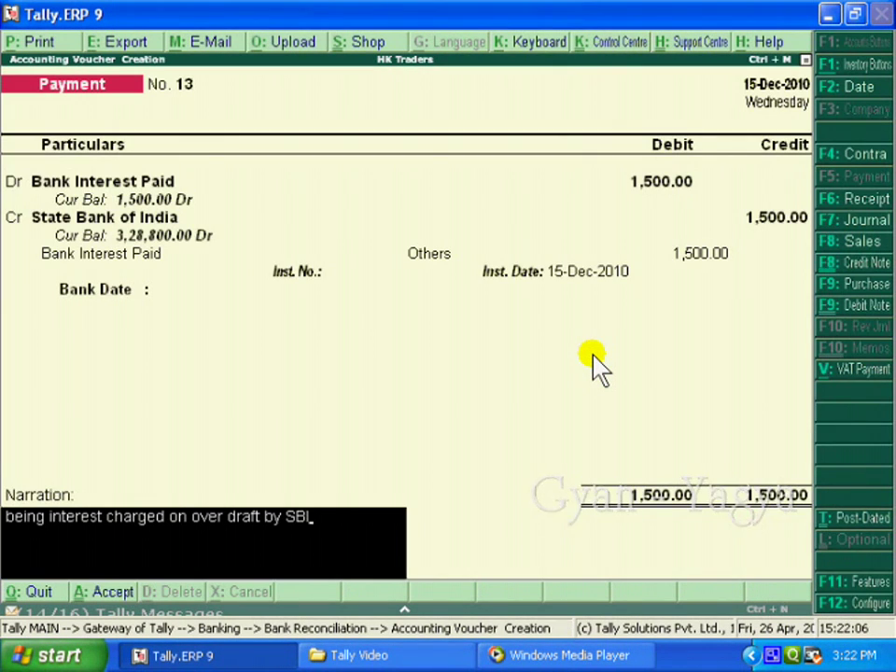
key(Return)
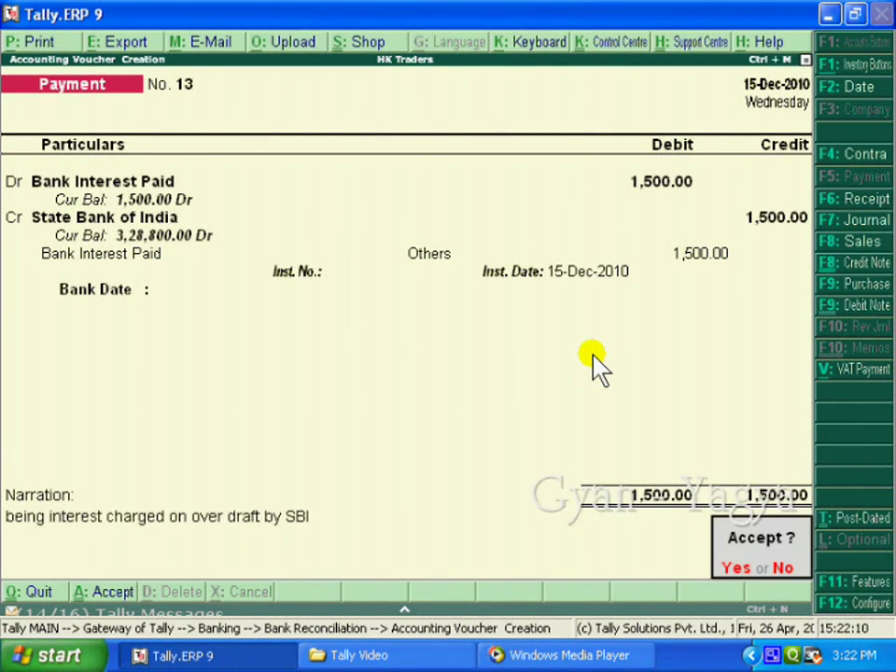
key(Return)
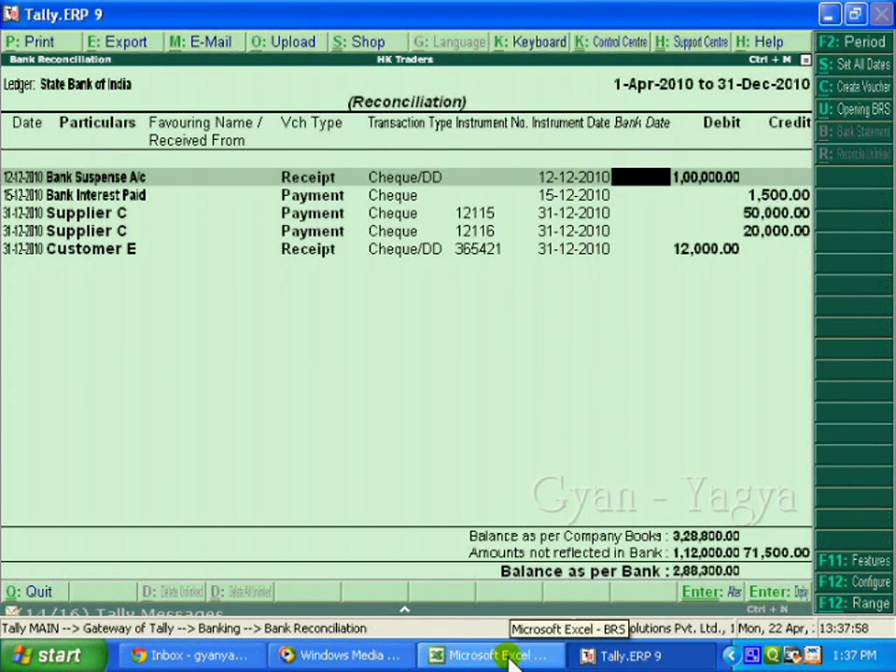
Check the cheque book charges on the Excel bank statement and start a payment voucher dated 20-12-2010 in Tally.ERP 9.
click(518, 643)
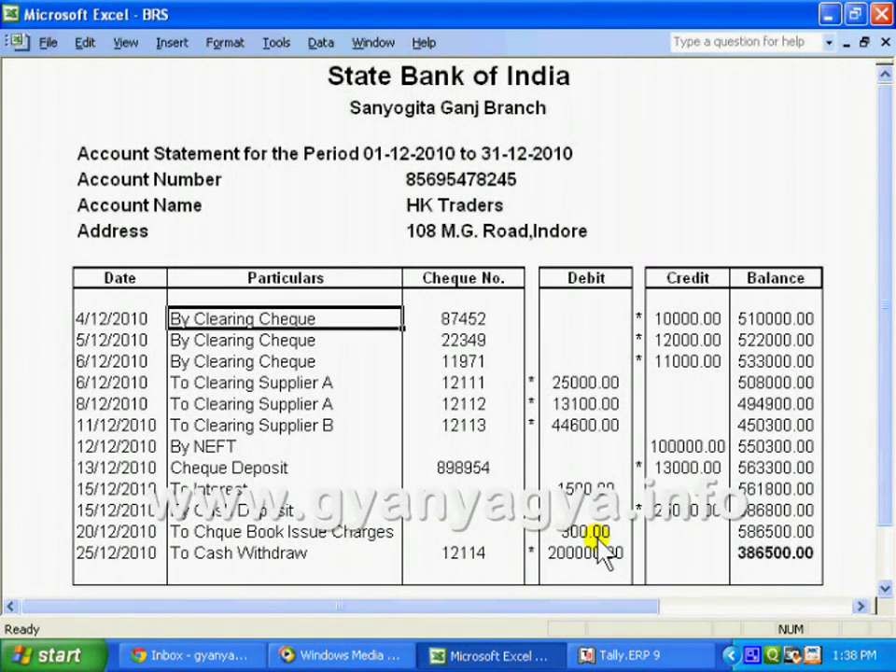
click(616, 655)
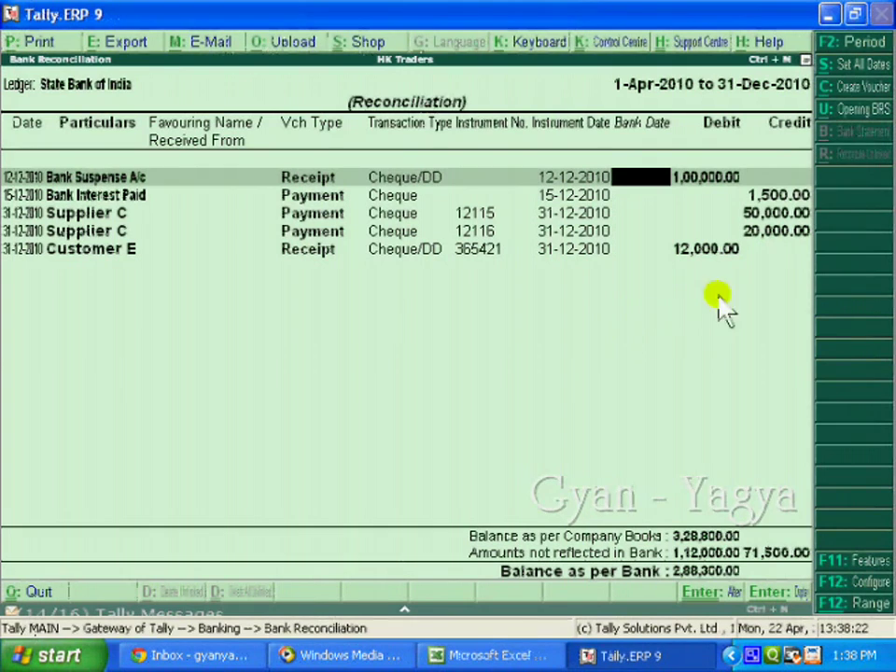
click(851, 89)
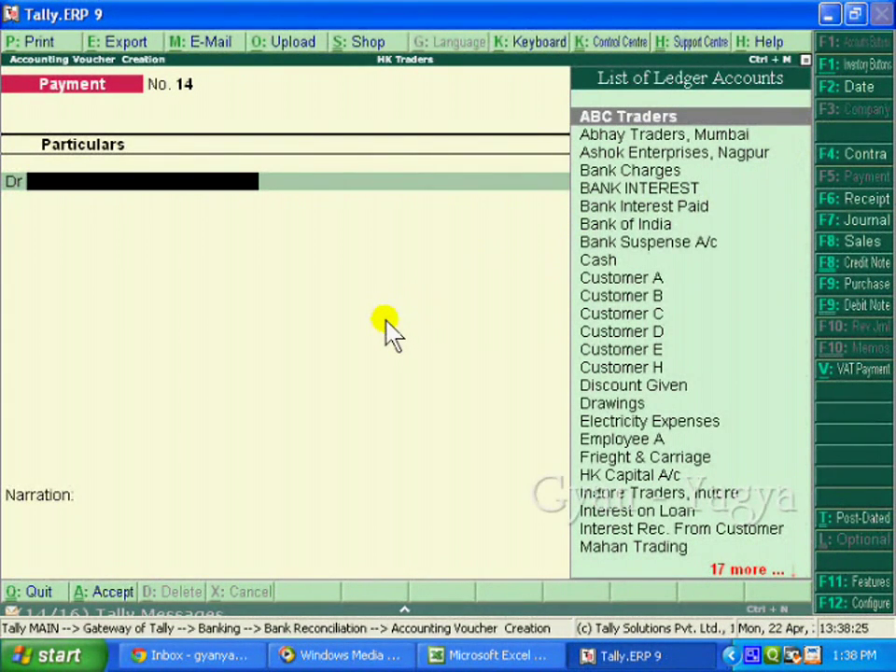
click(855, 88)
text(2)
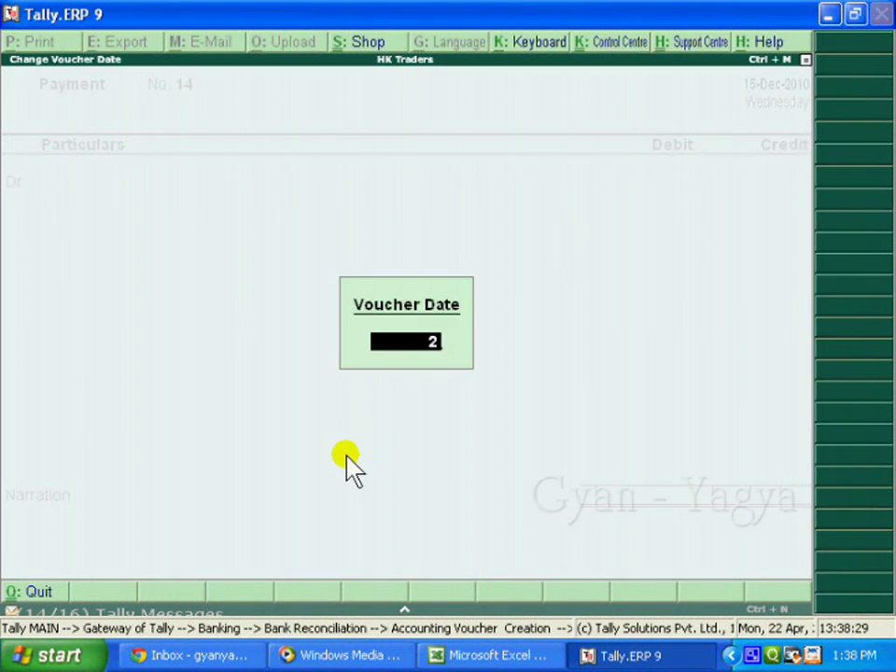
text(0)
key(Return)
Debit Bank Charges with 300, credit State Bank of India for the same amount and open its bank allocation.
text(Ba)
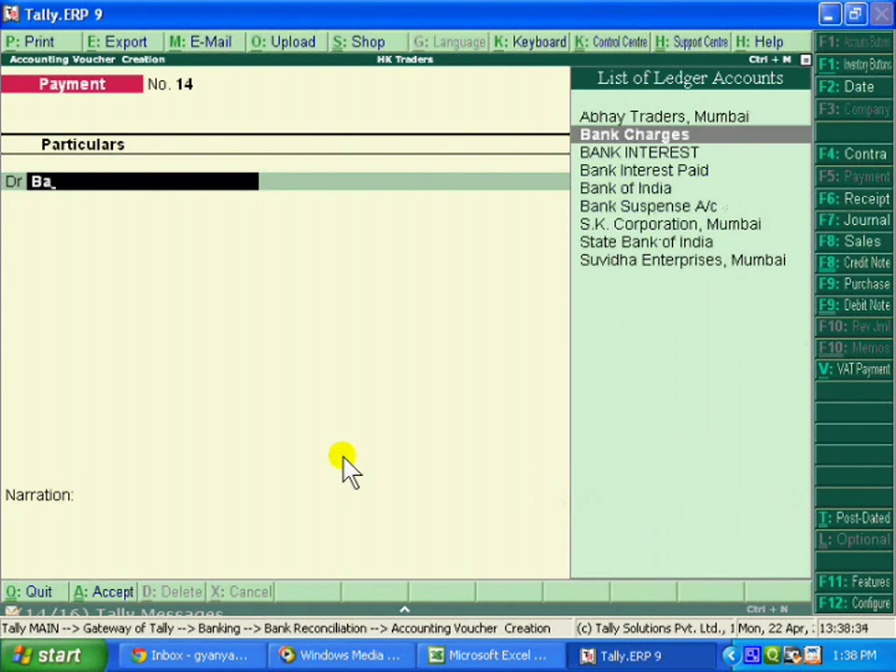
key(Return)
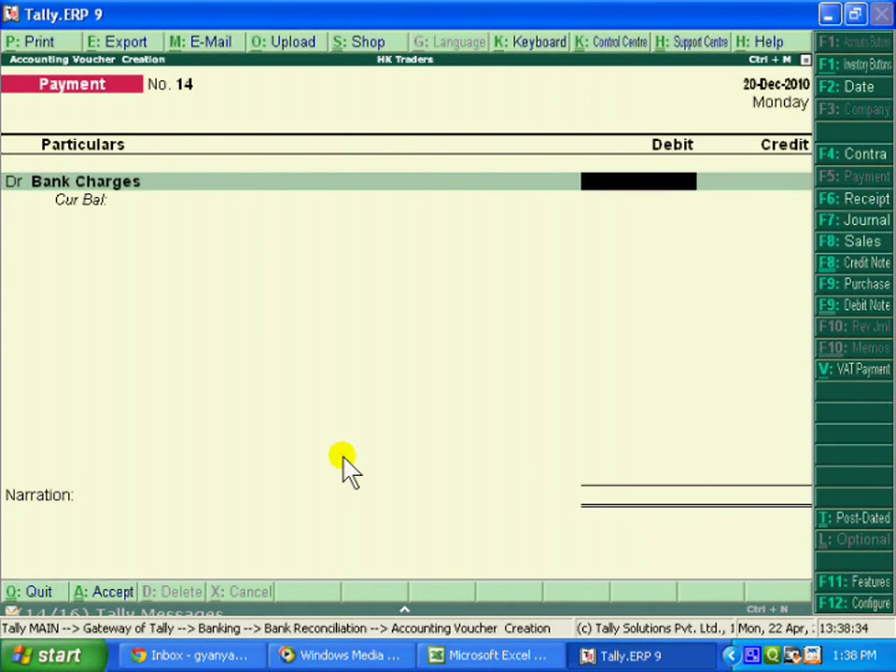
text(300)
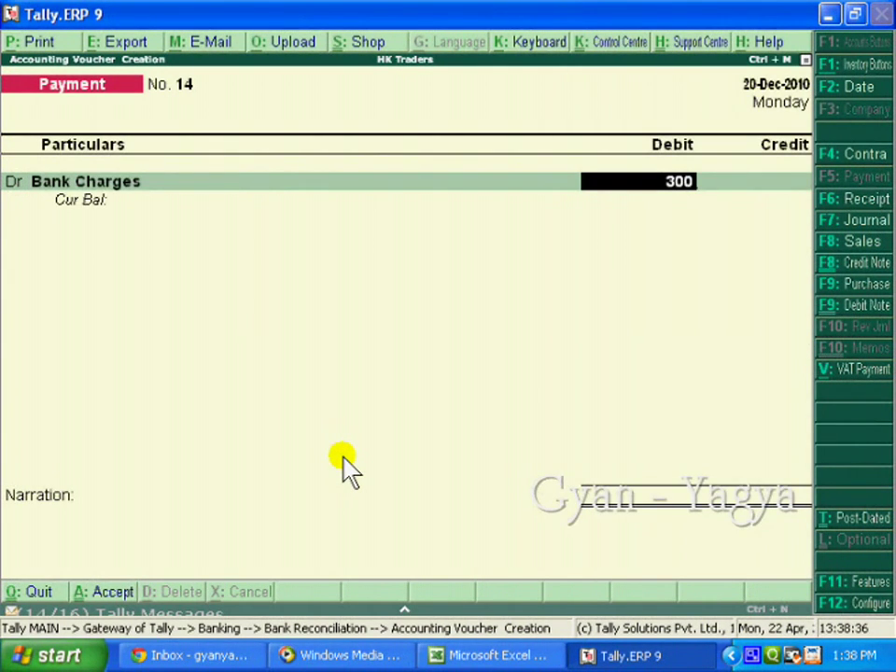
key(Return)
key(Return)
key(Return)
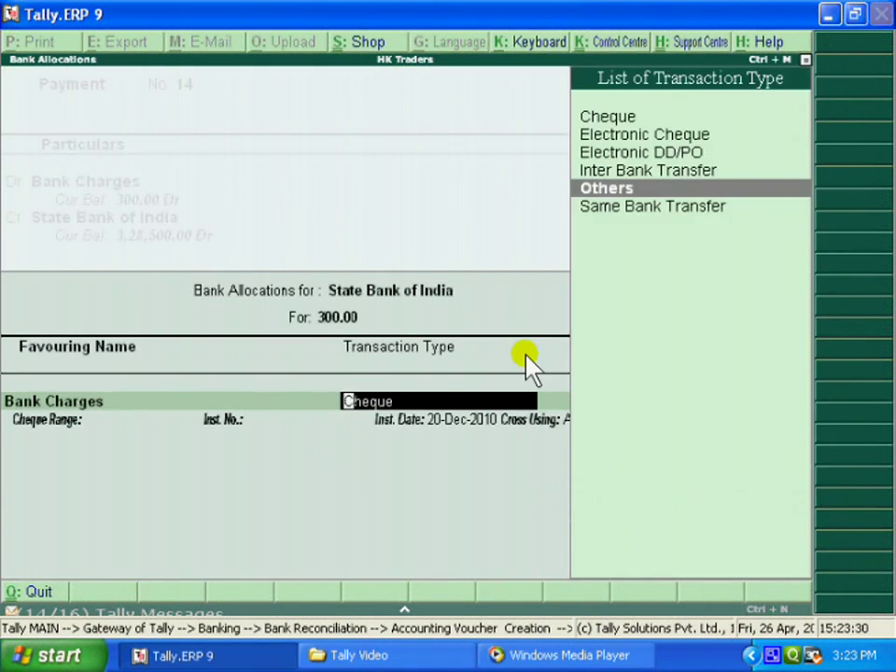
Allocate the bank charges payment as Others and save the voucher.
key(Return)
key(Return)
key(Return)
key(Return)
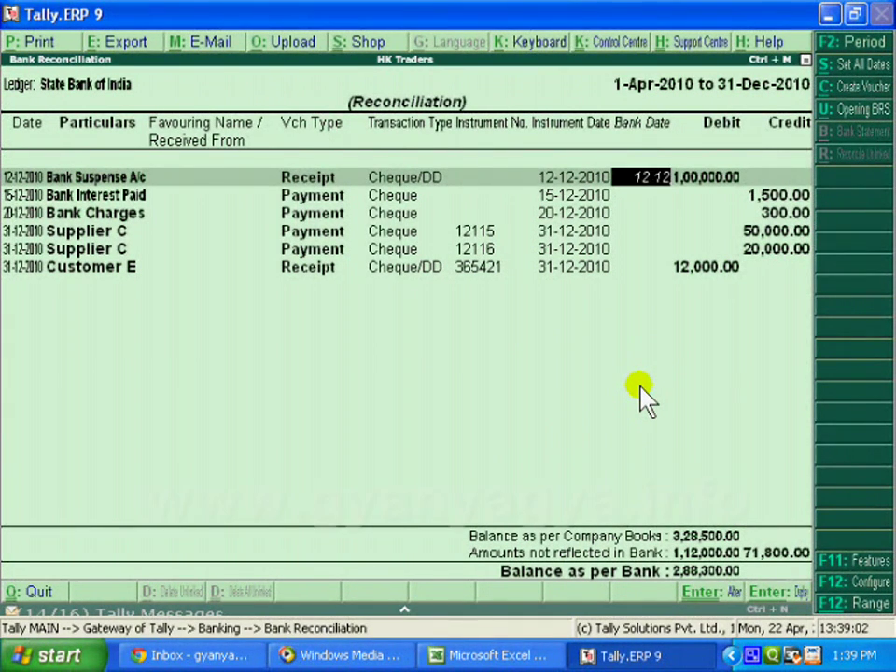
Set the bank dates to 12-12-2010 for Bank Suspense A/c, 15-12-2010 for Bank Interest Paid and 20-12-2010 for Bank Charges.
key(Return)
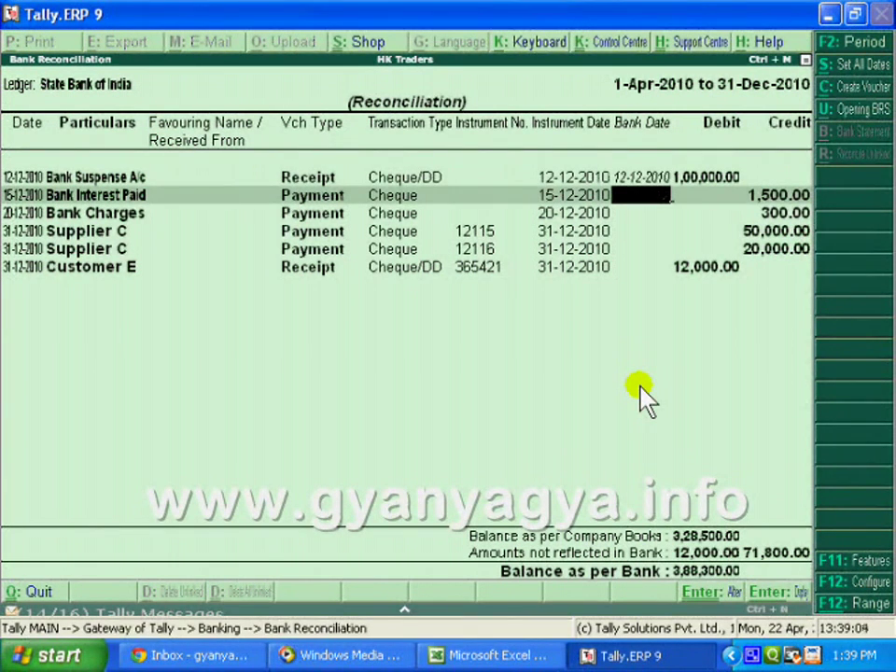
text(15)
key(Return)
text(20-12-2010)
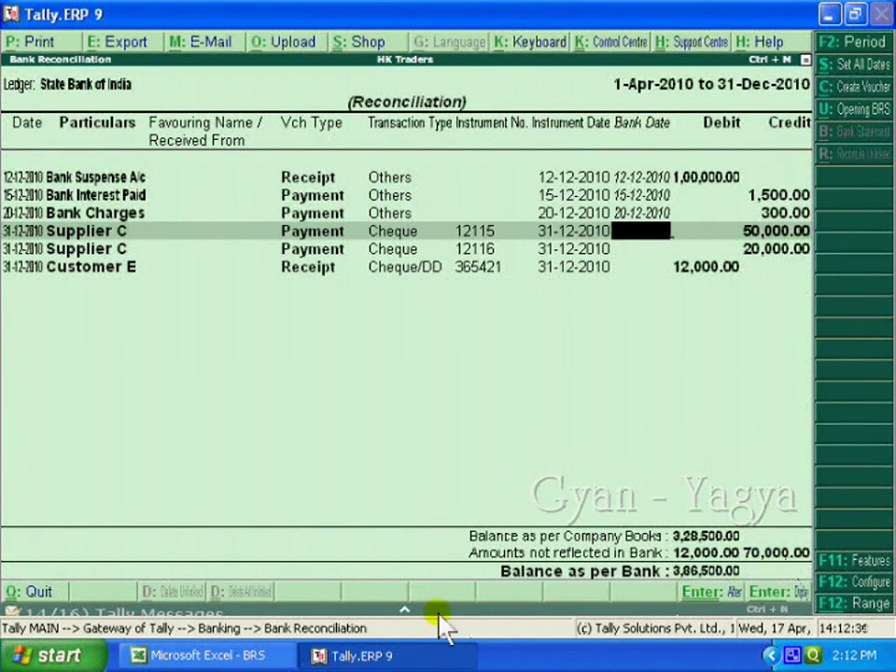
Switch to the Excel bank statement and mark the NEFT, interest and cheque book charge entries with asterisks.
click(245, 657)
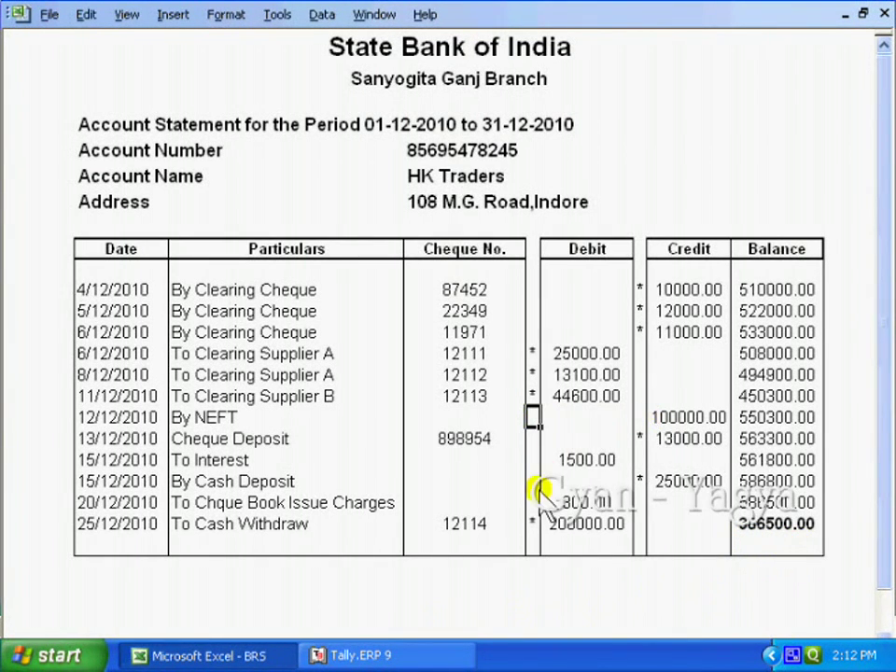
key(Right)
key(Right)
text(*)
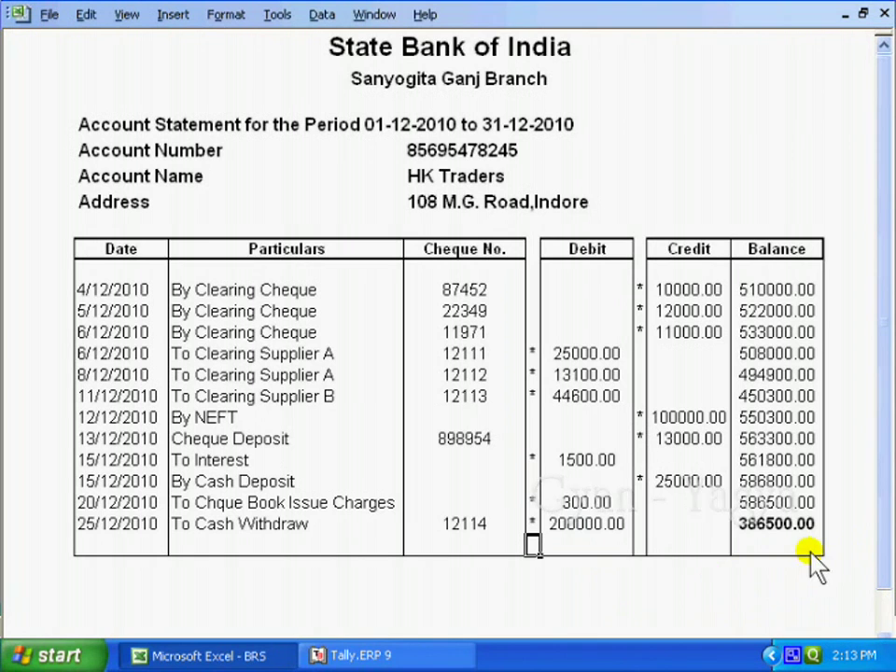
Return to Tally.ERP 9, accept the reconciliation with the remaining bank dates blank, and reopen the State Bank of India reconciliation.
click(338, 655)
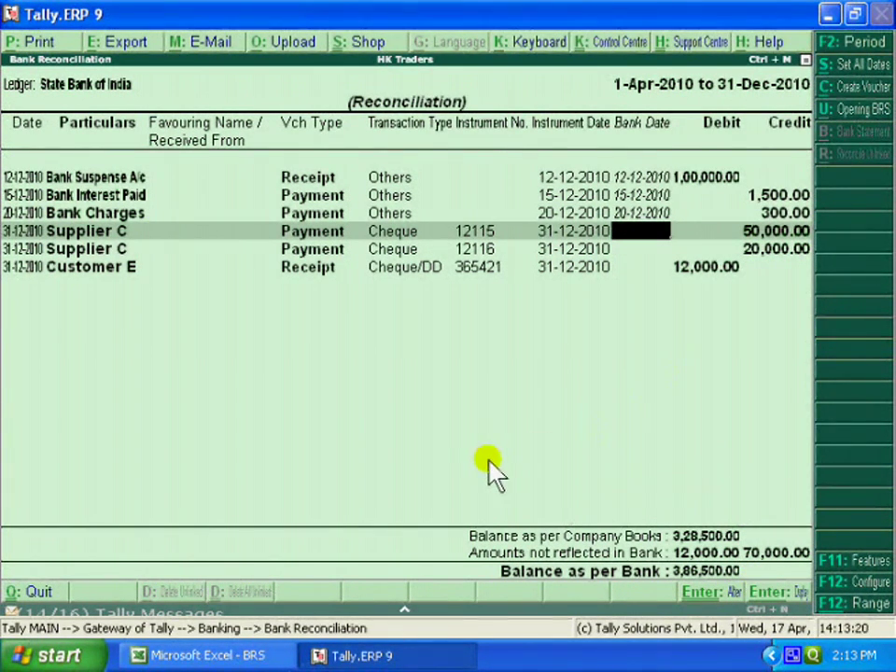
key(Return)
key(Return)
key(Return)
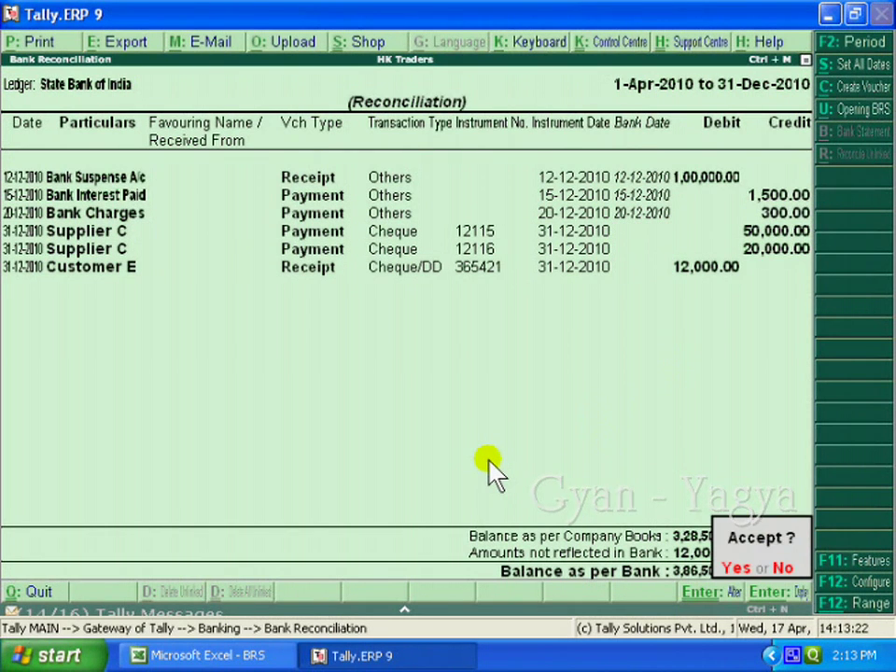
key(Return)
key(Escape)
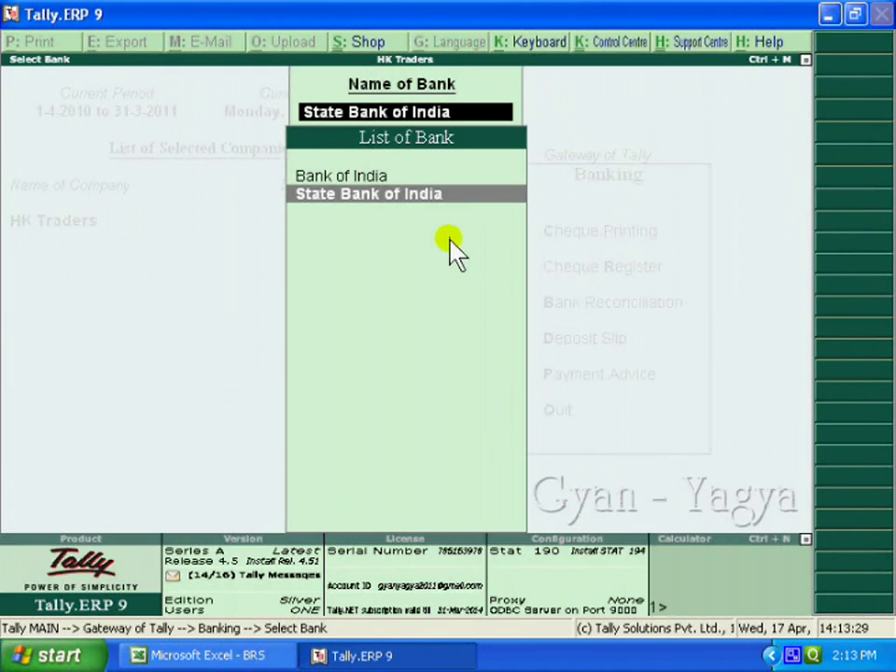
key(Return)
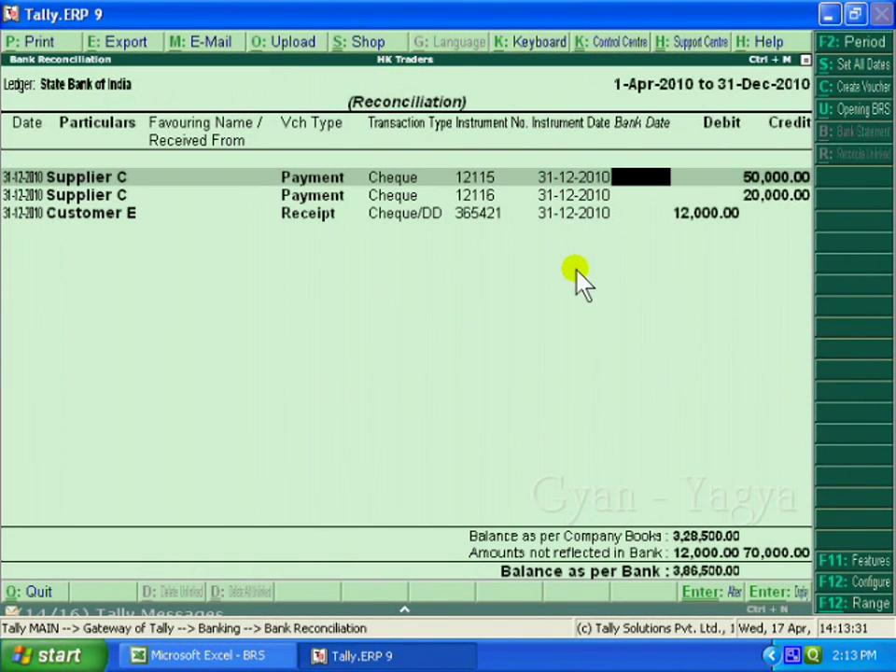